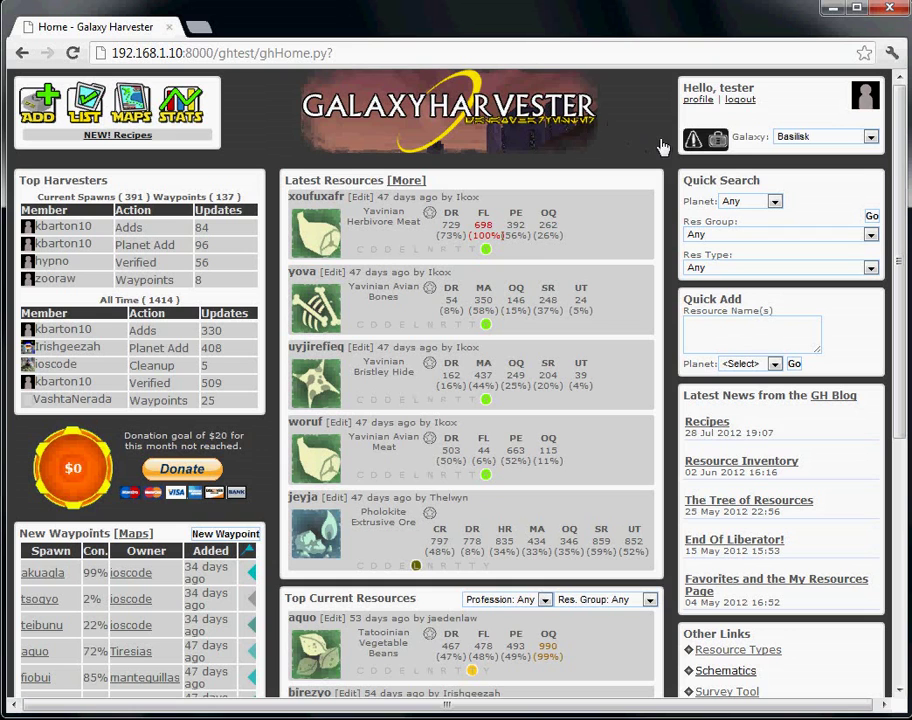
# - Open the resource inventory and add the resource poomaclisp to it by name
pyautogui.click(717, 141)
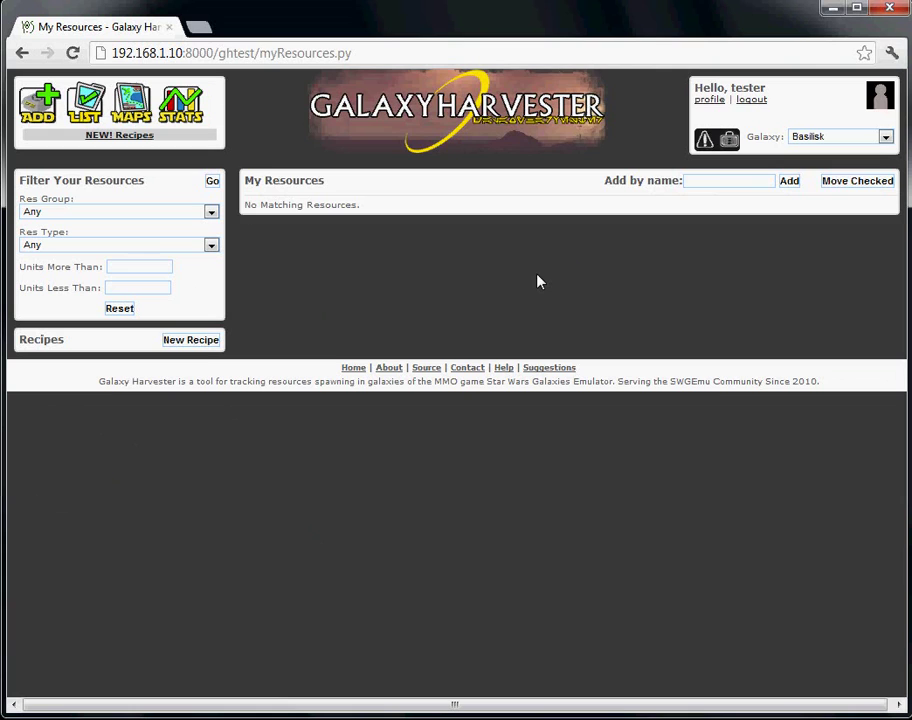
pyautogui.click(707, 180)
pyautogui.write('po')
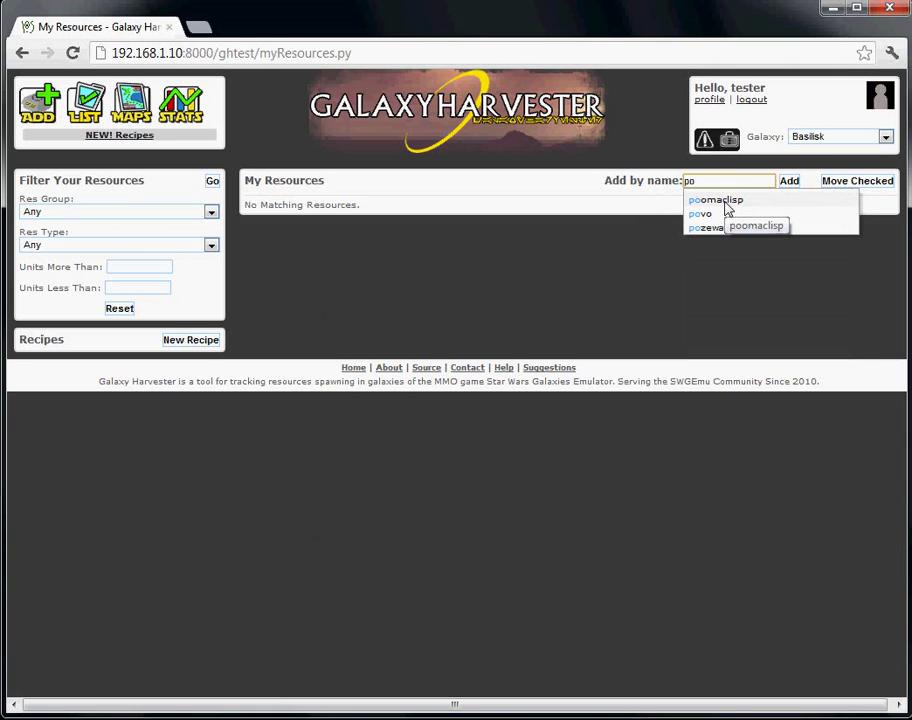
pyautogui.click(726, 201)
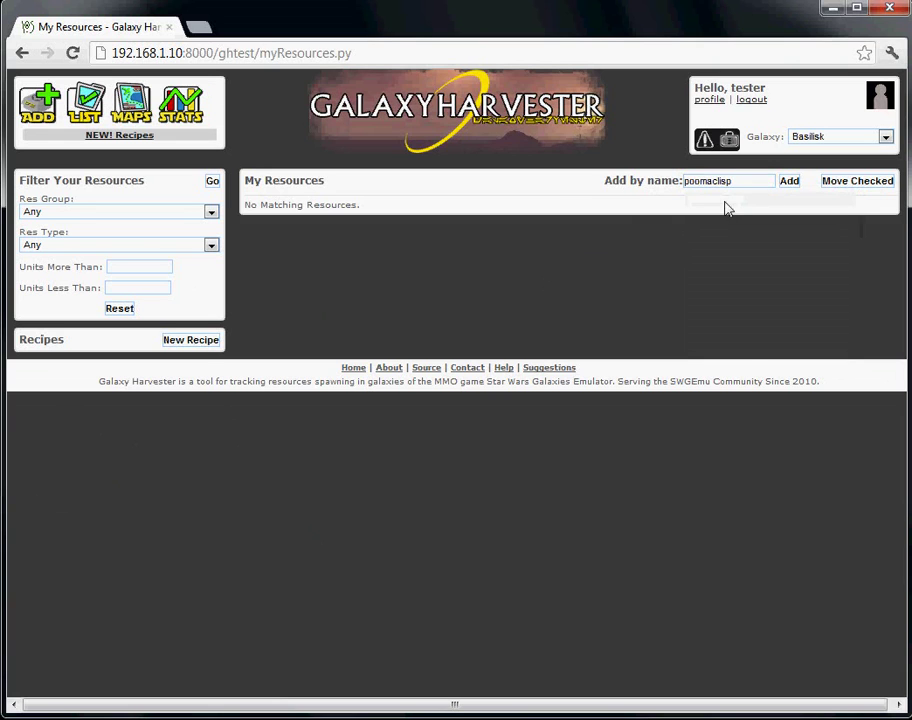
pyautogui.click(789, 183)
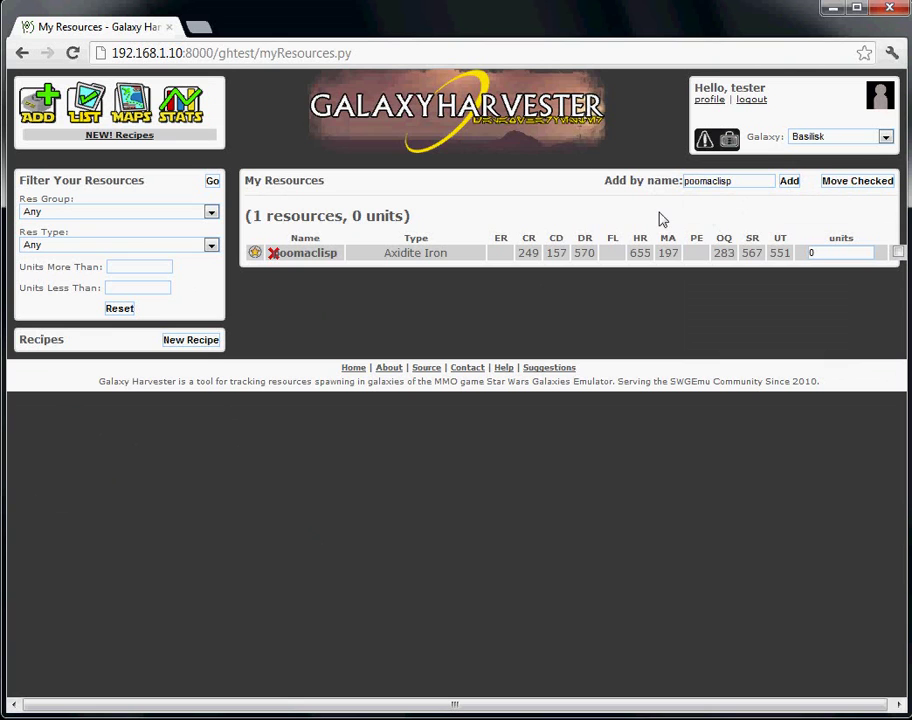
# - Mark whogu and quazoko as favorites in the full resource listing
pyautogui.click(80, 95)
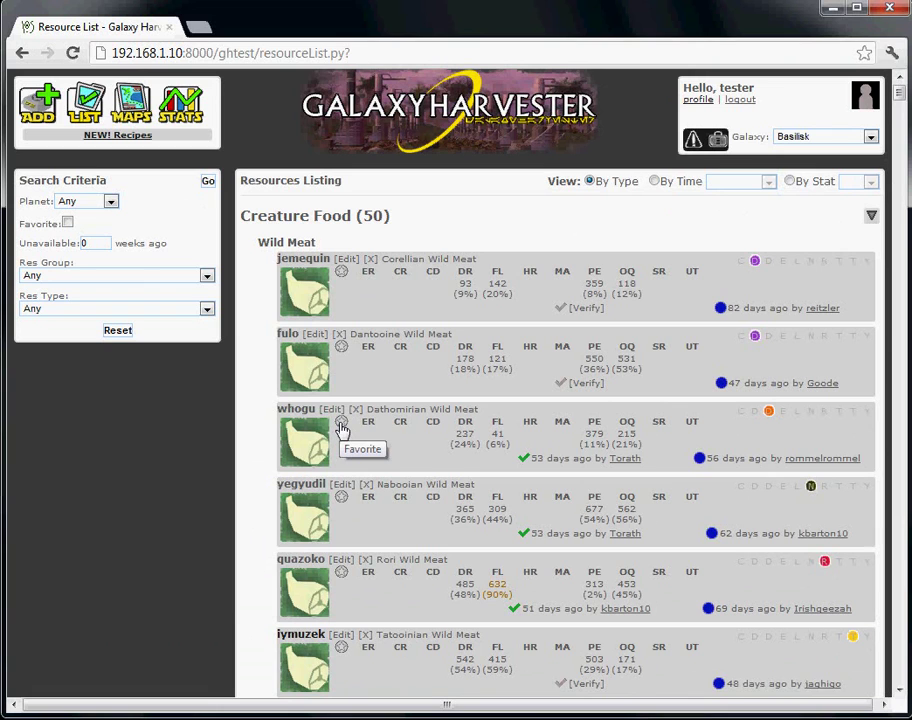
pyautogui.click(341, 422)
pyautogui.click(341, 572)
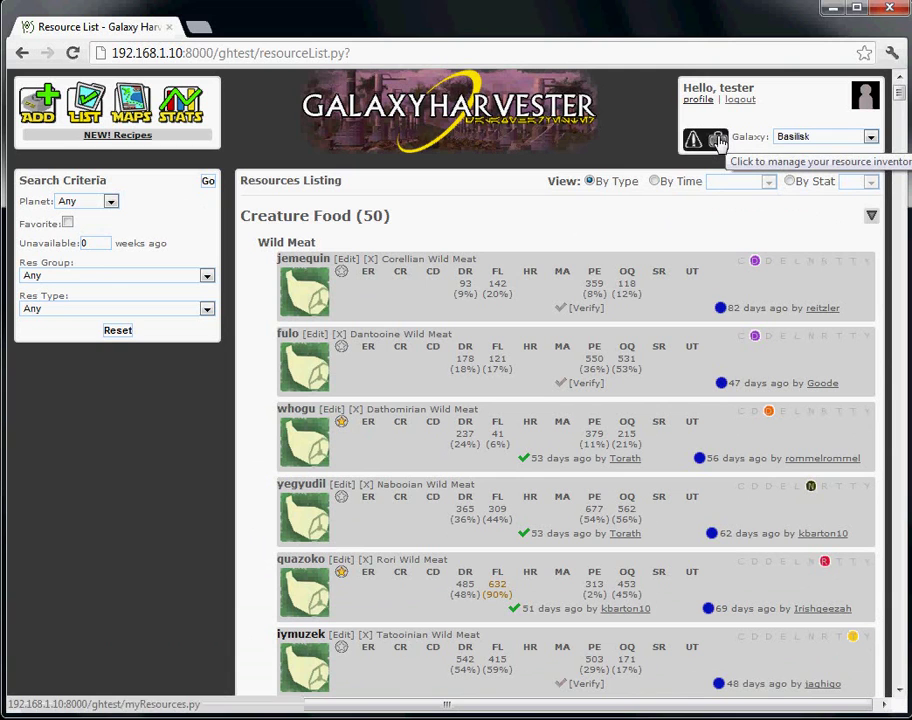
# - In the resource inventory, move whogu and quazoko into a new group named "to harvest" and transfer poomaclisp into that group
pyautogui.click(719, 141)
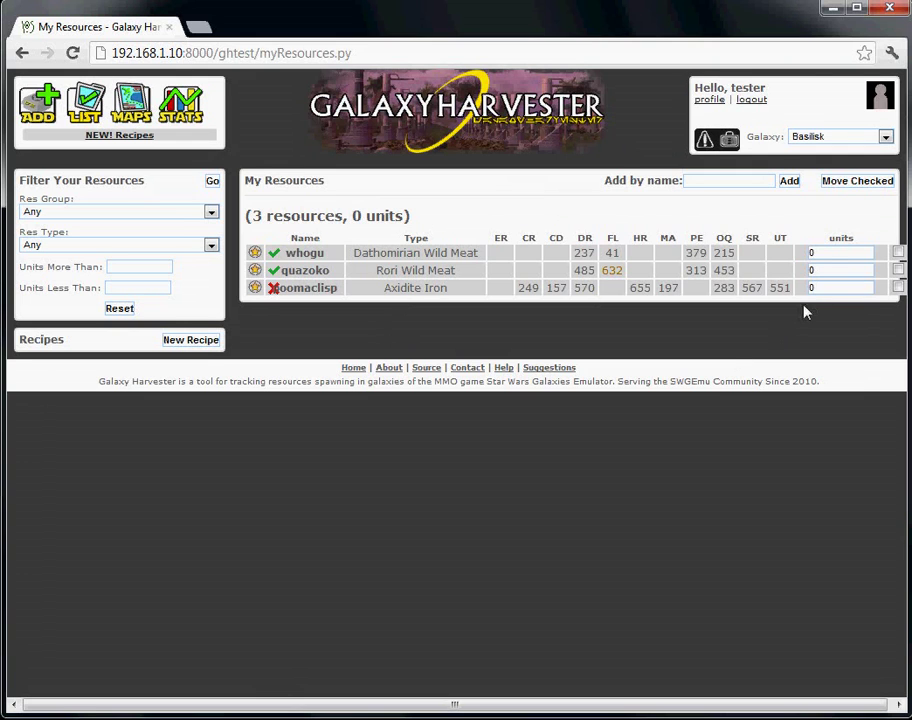
pyautogui.click(898, 253)
pyautogui.click(898, 270)
pyautogui.click(859, 183)
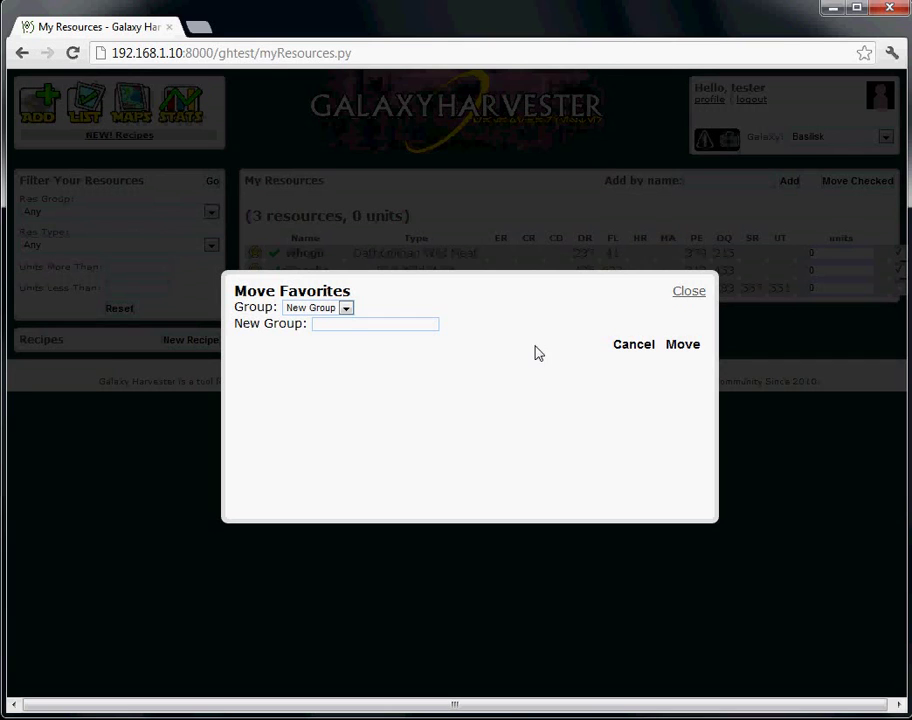
pyautogui.click(352, 324)
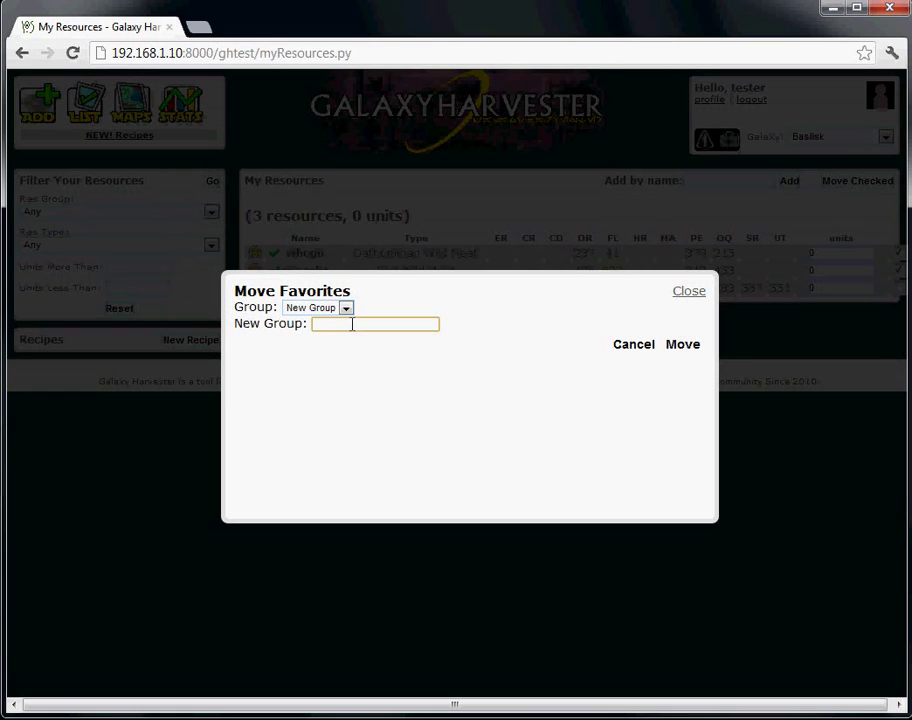
pyautogui.write('to harvest')
pyautogui.click(685, 350)
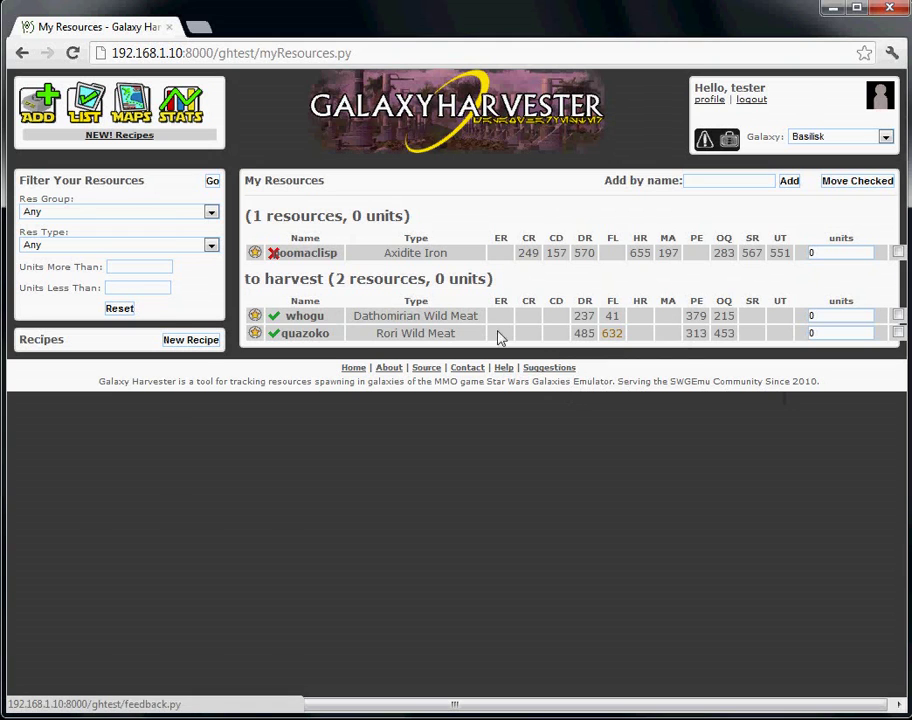
pyautogui.moveTo(351, 249); pyautogui.dragTo(318, 276)
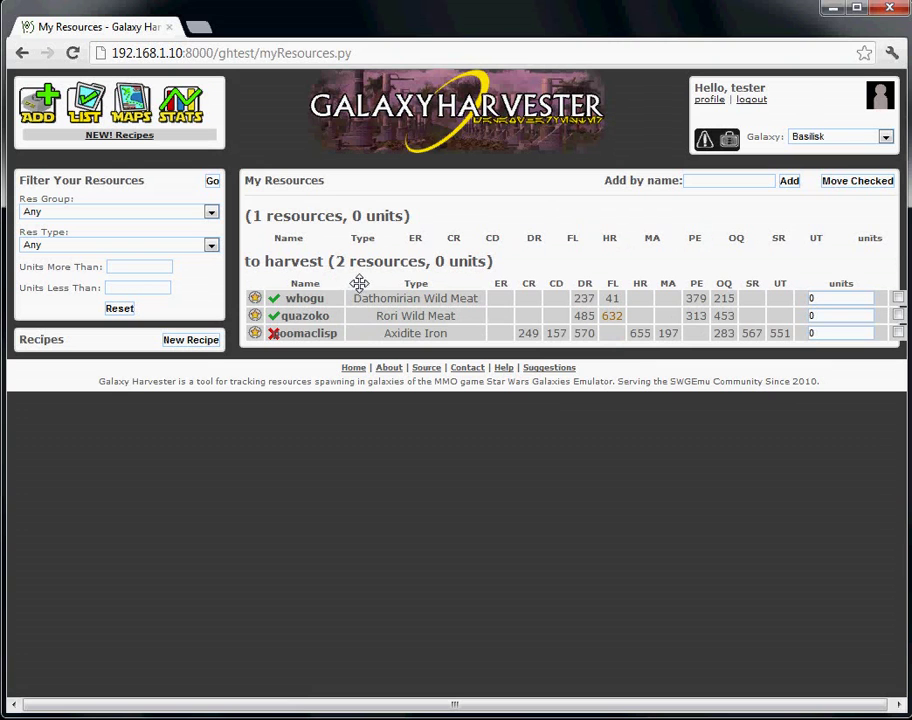
# - From the home page's Top Current Resources, mark aquo, birezyo, akuagla, xoufuxafr and tsyequ as favorites
pyautogui.click(372, 121)
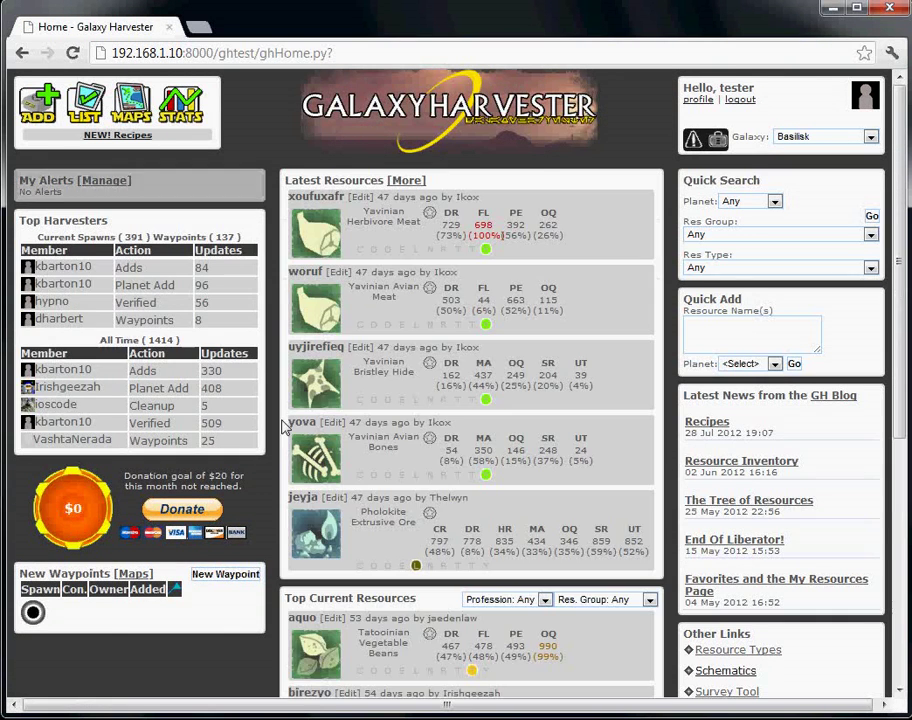
pyautogui.scroll(-5, 285, 430)
pyautogui.click(429, 206)
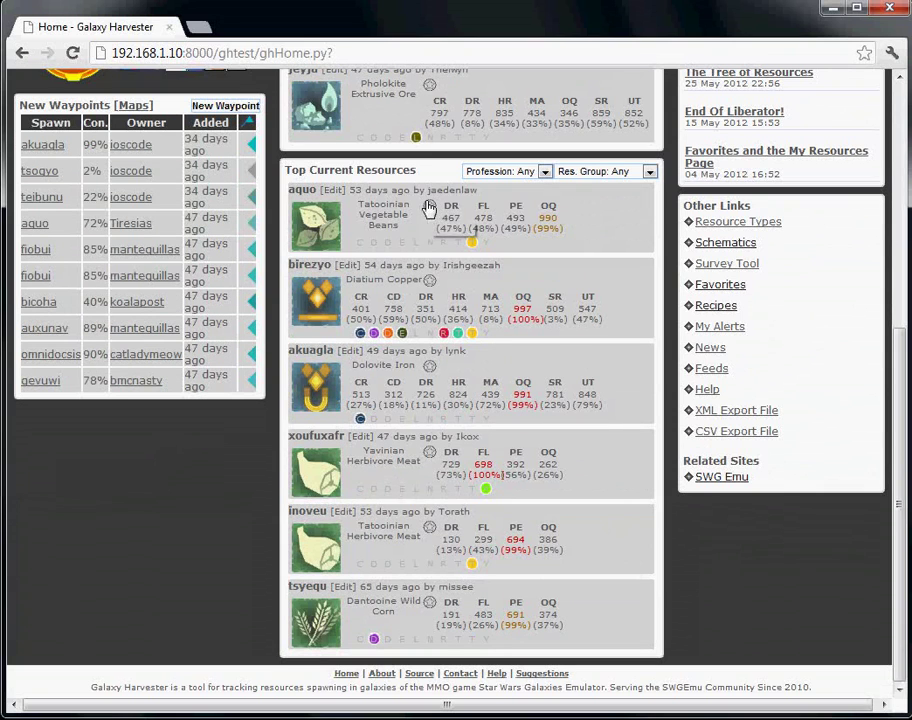
pyautogui.click(429, 280)
pyautogui.click(429, 365)
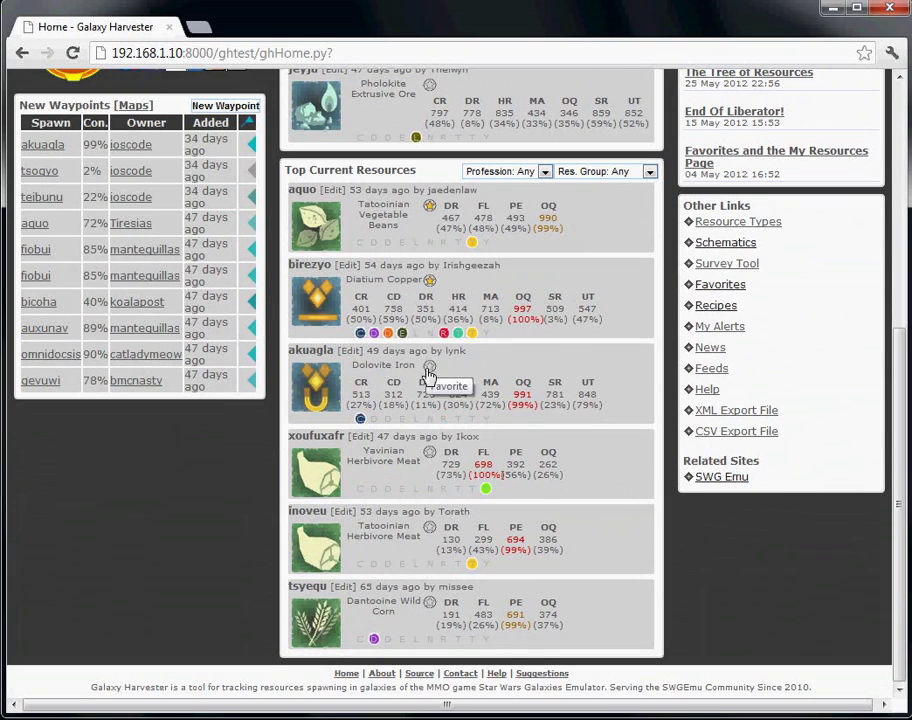
pyautogui.click(429, 453)
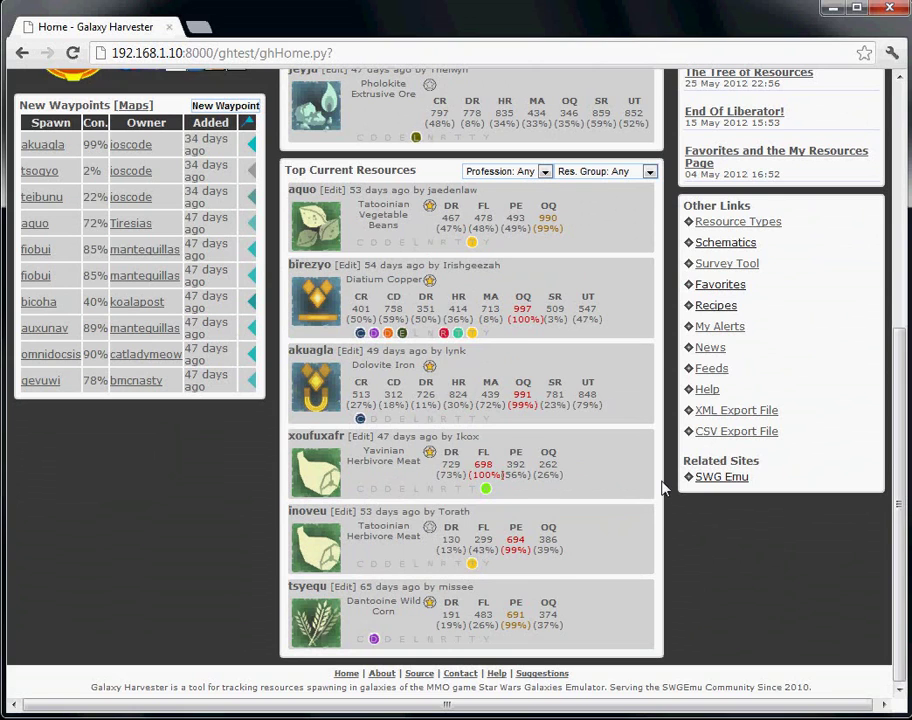
pyautogui.scroll(5, 662, 478)
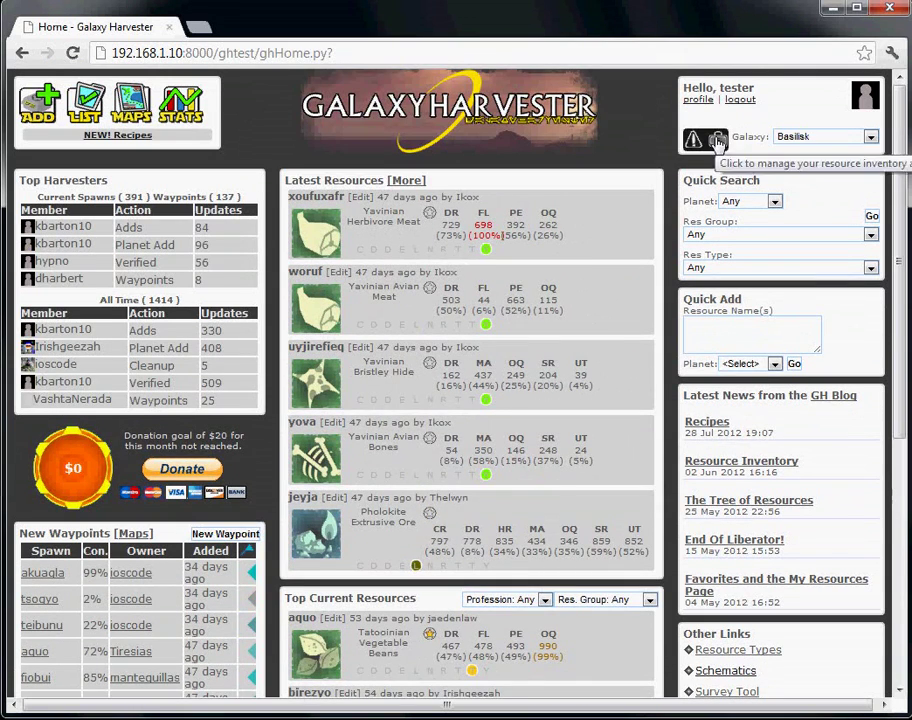
# - In the resource inventory, move xoufuxafr, akuagla and aquo into a new group named "doctor stuff"
pyautogui.click(721, 140)
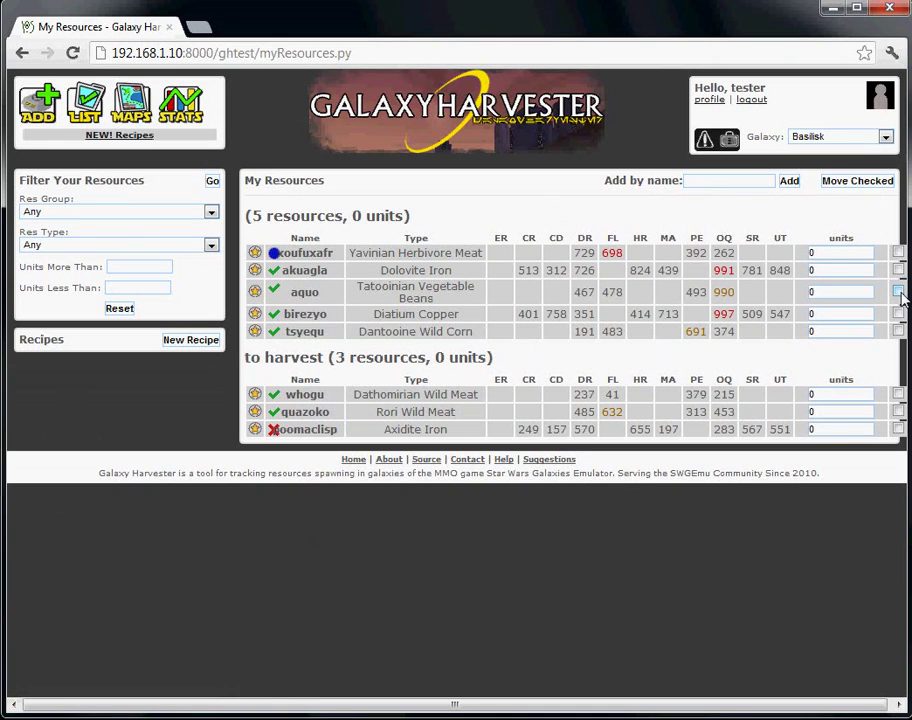
pyautogui.click(898, 291)
pyautogui.click(898, 270)
pyautogui.click(898, 252)
pyautogui.click(857, 181)
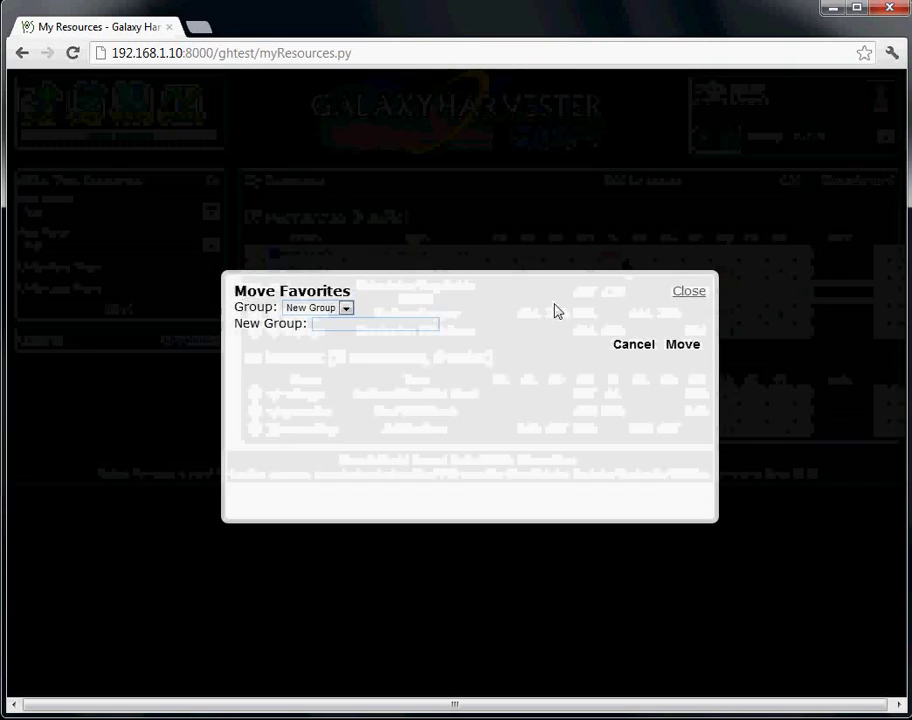
pyautogui.click(387, 325)
pyautogui.write('d')
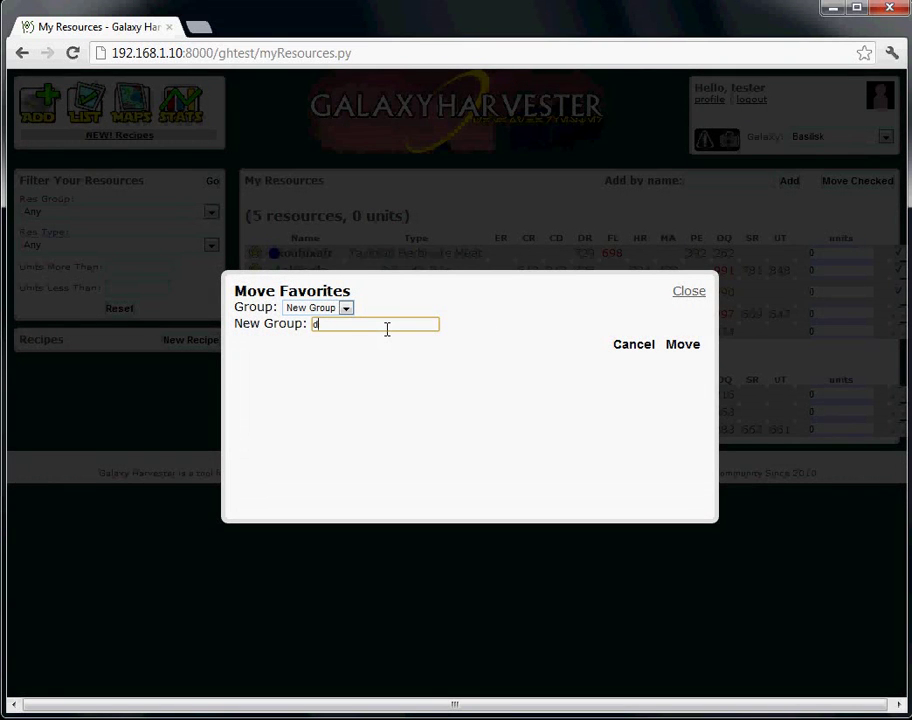
pyautogui.write('octor stuff')
pyautogui.click(683, 346)
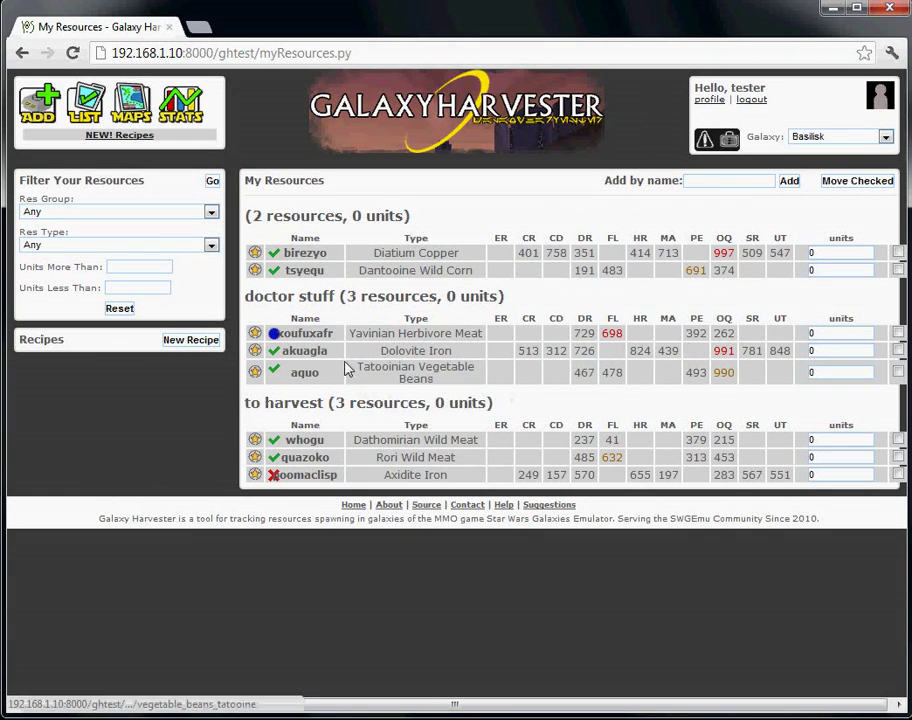
# - Move the ungrouped resources birezyo and tsyequ into a new group named "random stuff"
pyautogui.click(898, 252)
pyautogui.click(898, 270)
pyautogui.click(850, 183)
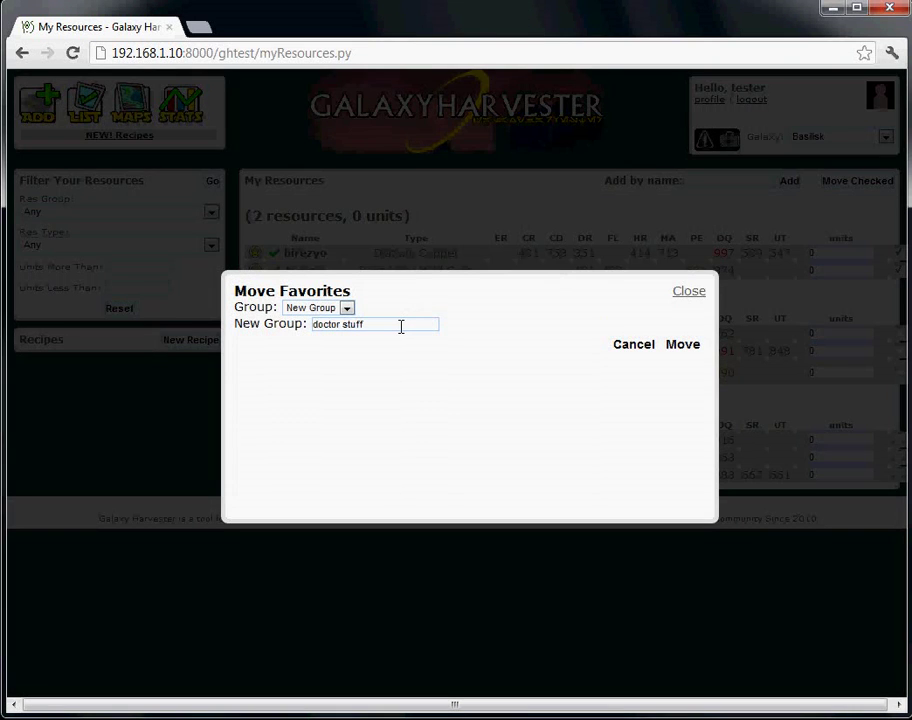
pyautogui.moveTo(401, 327); pyautogui.dragTo(334, 309)
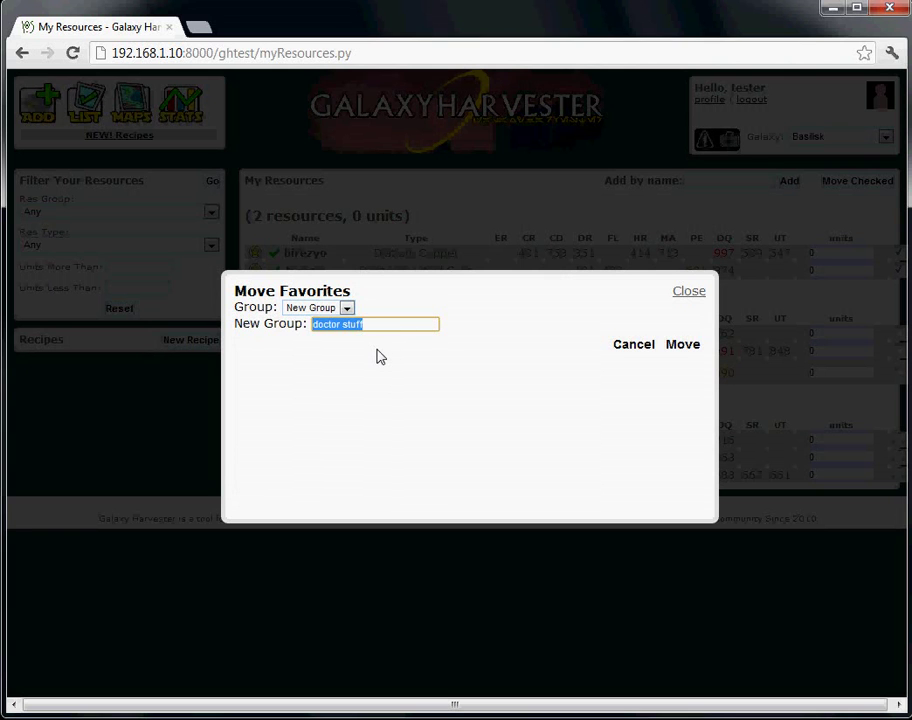
pyautogui.write('random stuff')
pyautogui.click(688, 346)
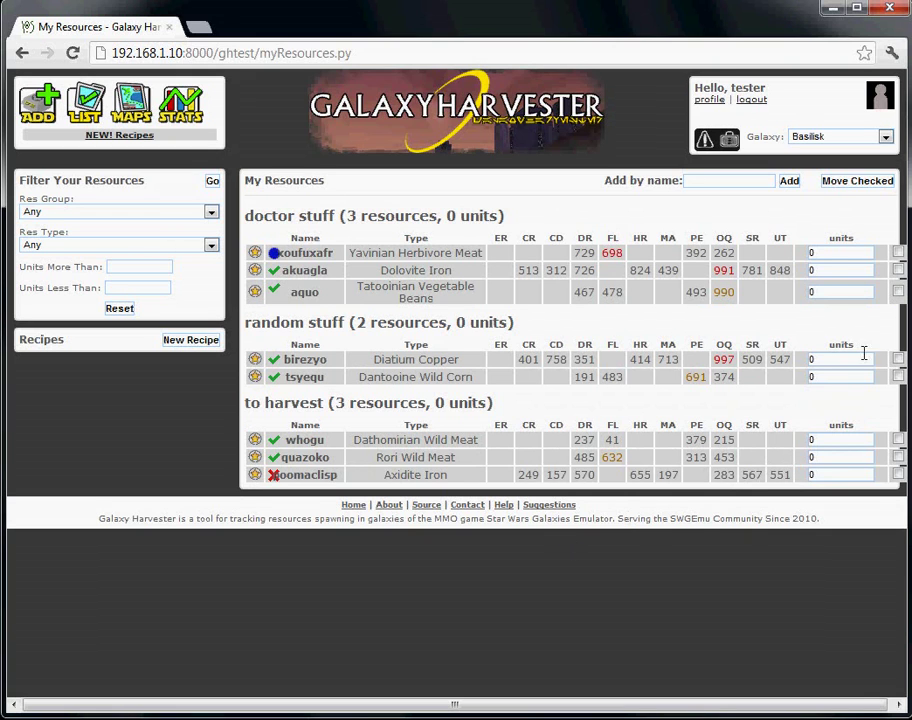
# - Set the units to 4000 for xoufuxafr and 1000000 for akuagla in the doctor stuff group
pyautogui.click(827, 254)
pyautogui.write('4000')
pyautogui.click(829, 266)
pyautogui.press('BackSpace')
pyautogui.write('1000000')
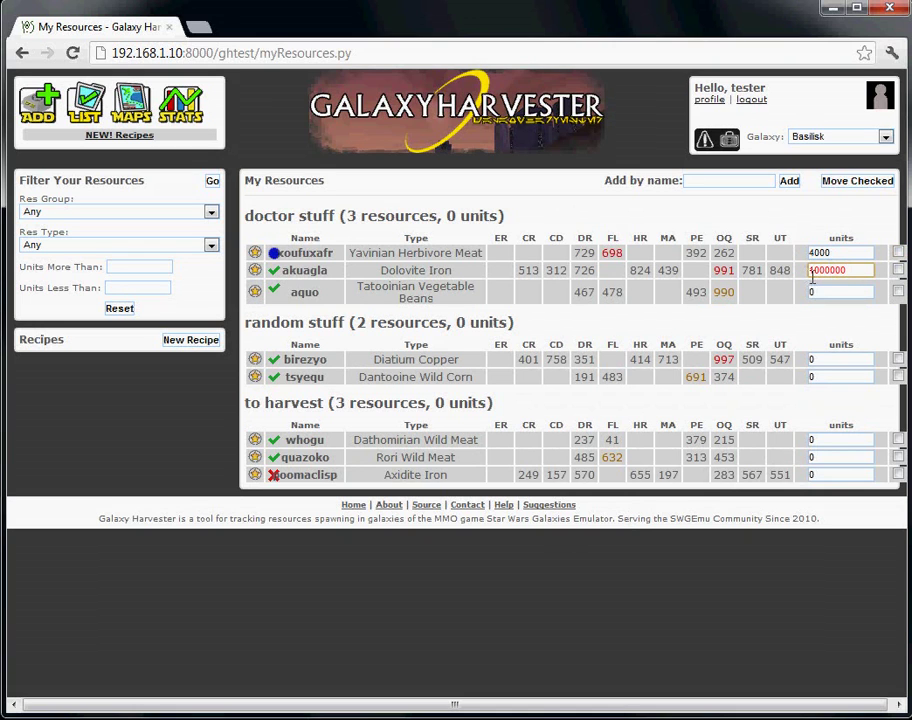
pyautogui.click(822, 291)
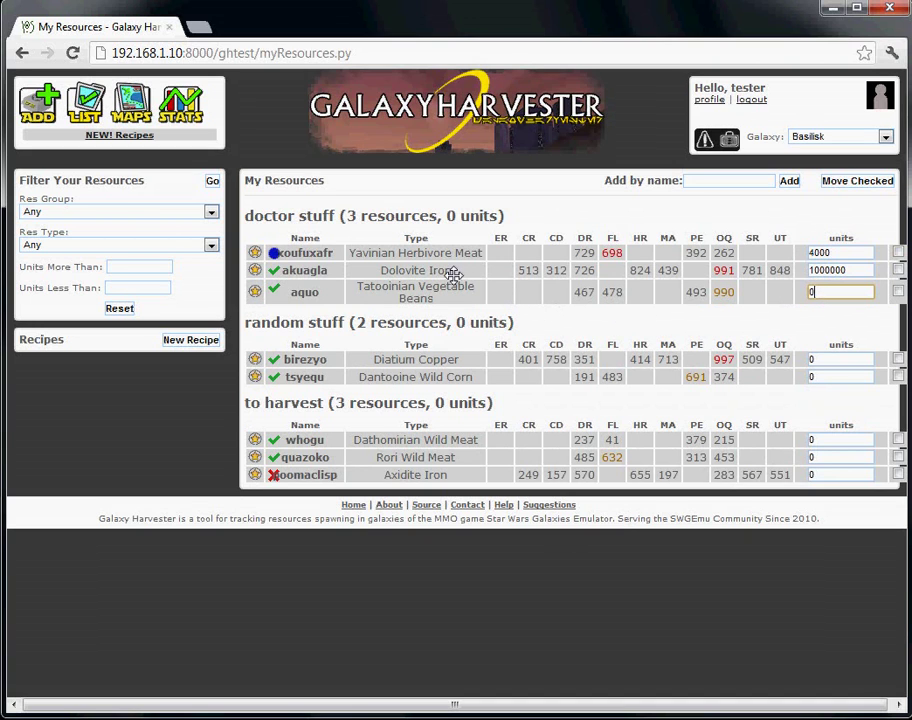
# - Filter the inventory to resources with units less than 1, and reload the unfiltered inventory
pyautogui.click(132, 287)
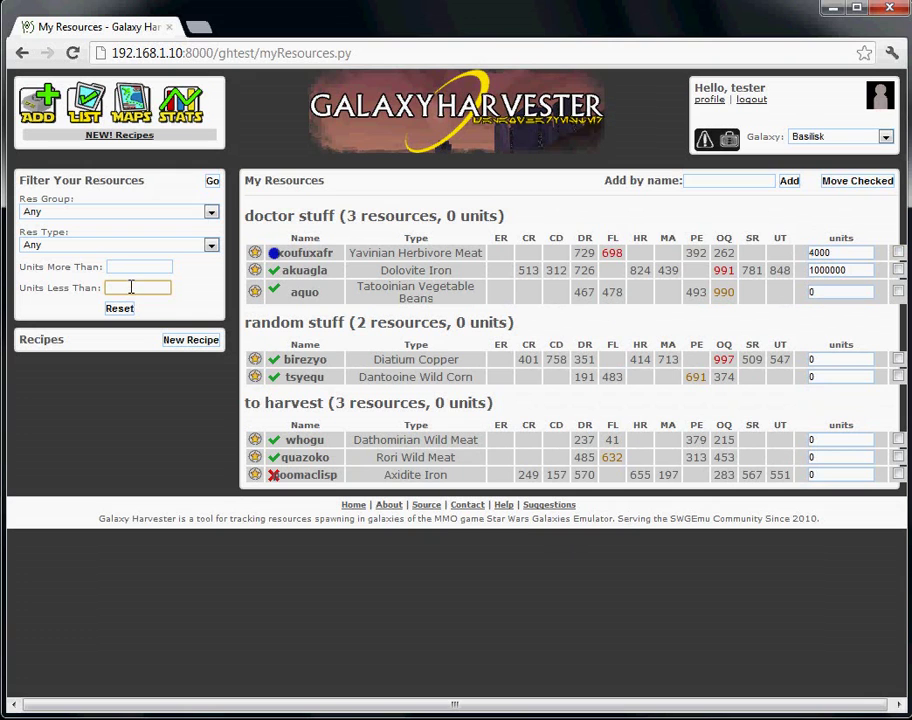
pyautogui.write('1')
pyautogui.click(213, 183)
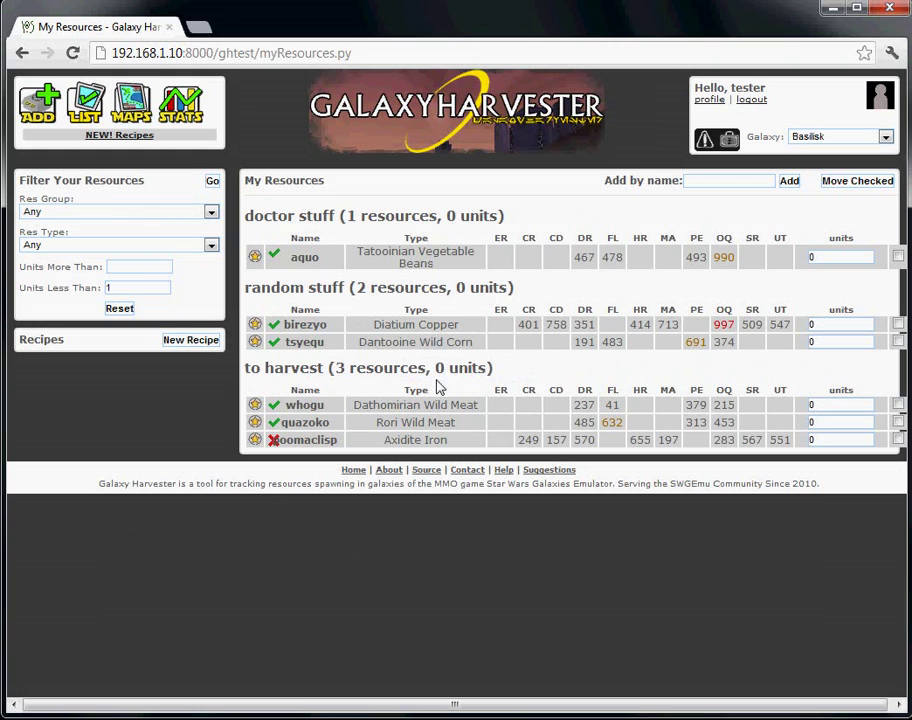
pyautogui.click(730, 141)
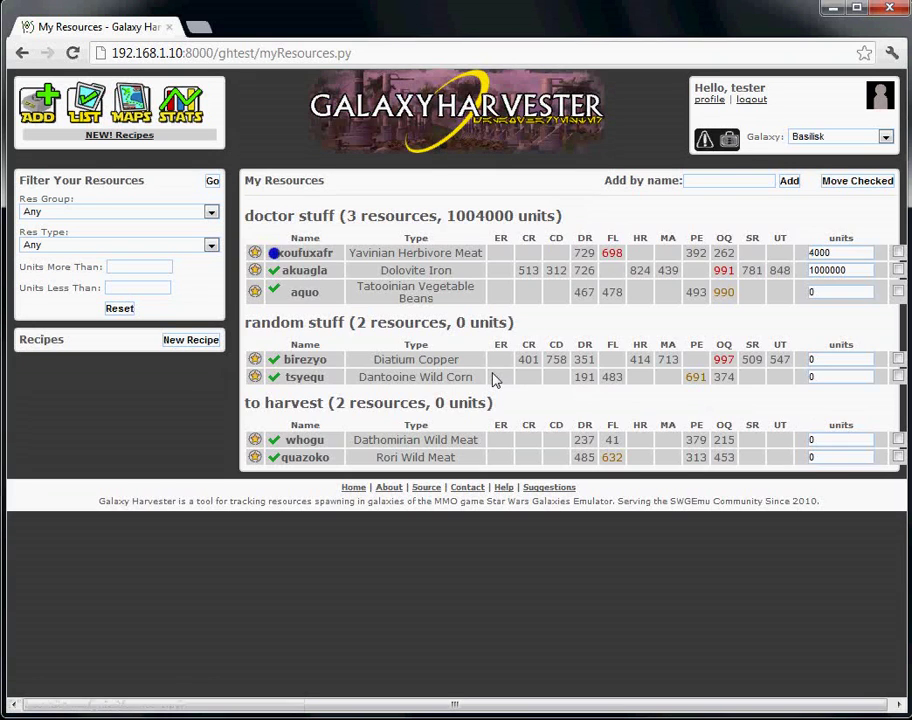